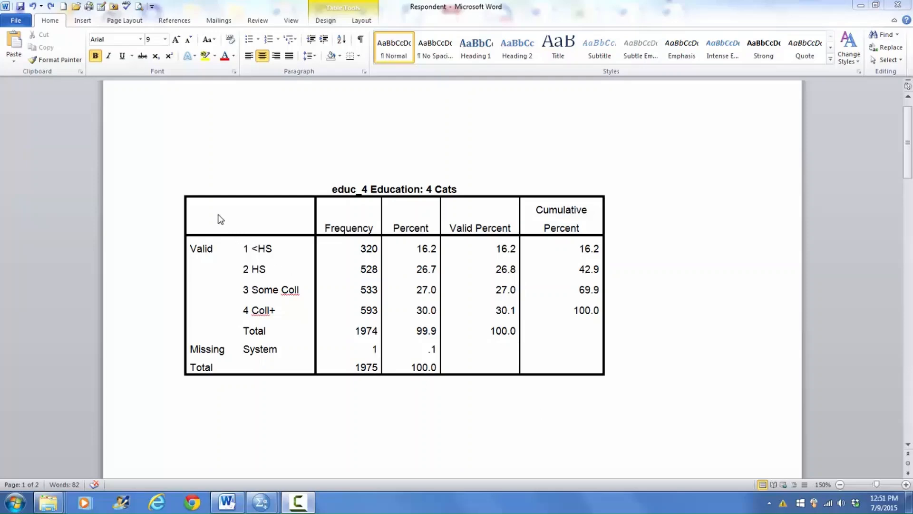
Apply the plain black grid table style to the entire education frequency table.
click(181, 175)
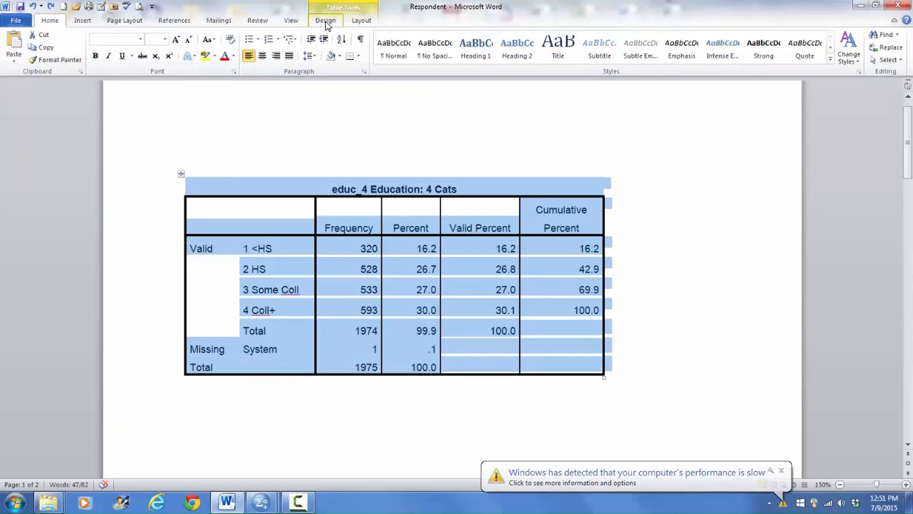
click(327, 22)
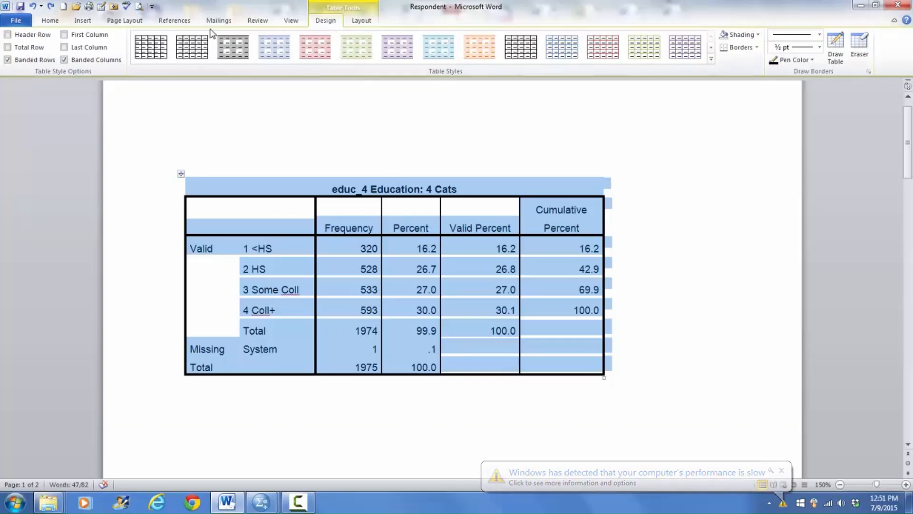
click(191, 48)
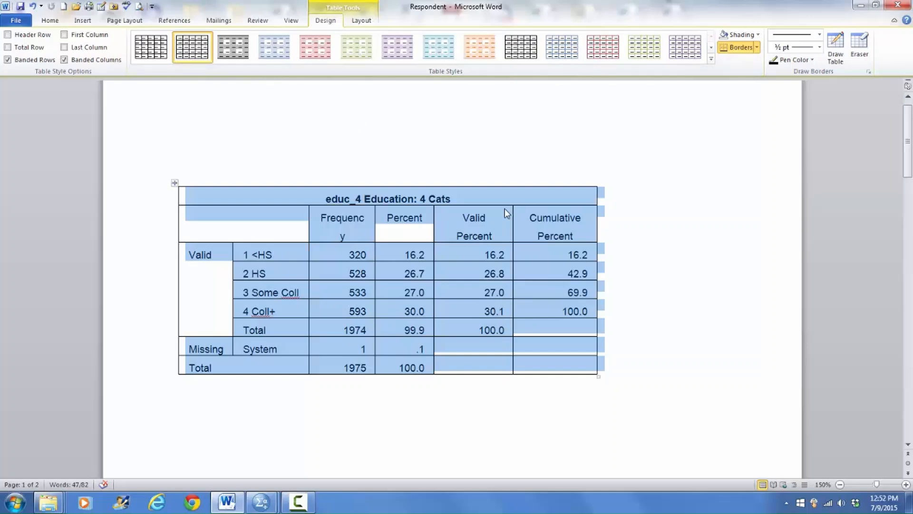
Delete the table's title row containing "educ_4 Education: 4 Cats".
click(468, 198)
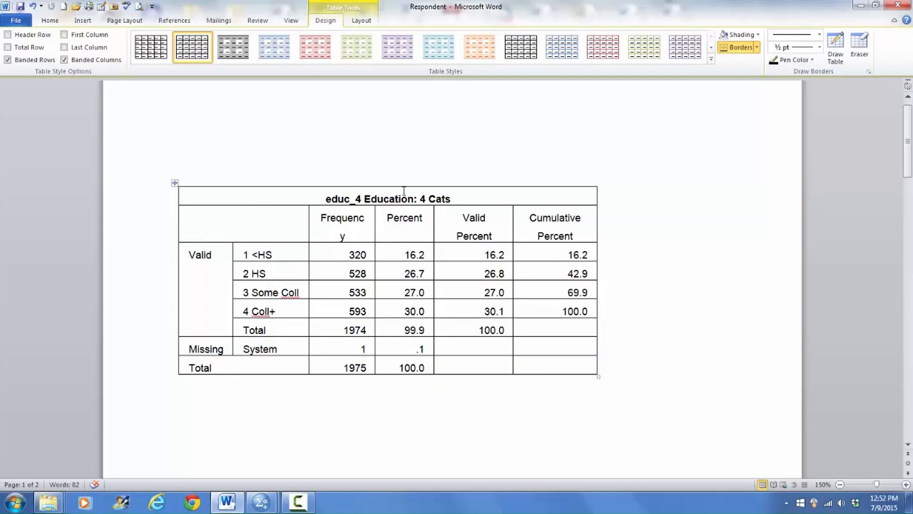
right_click(324, 196)
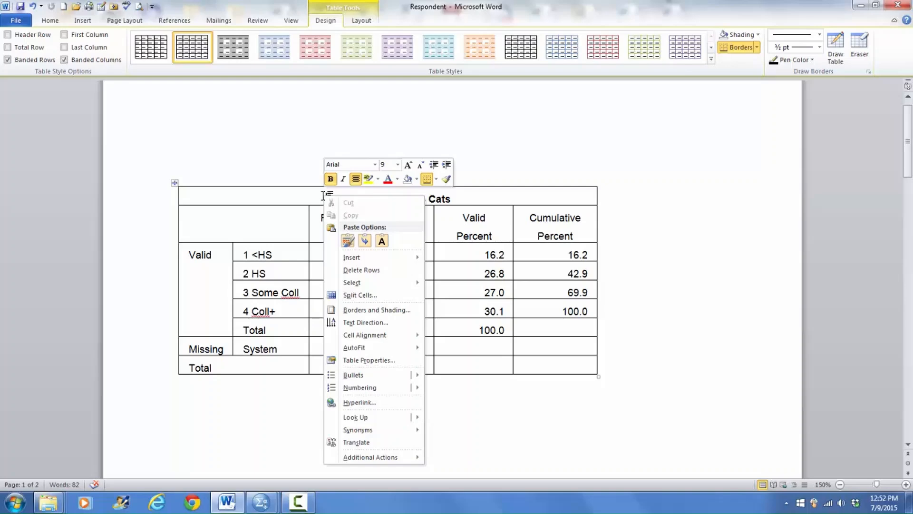
click(366, 276)
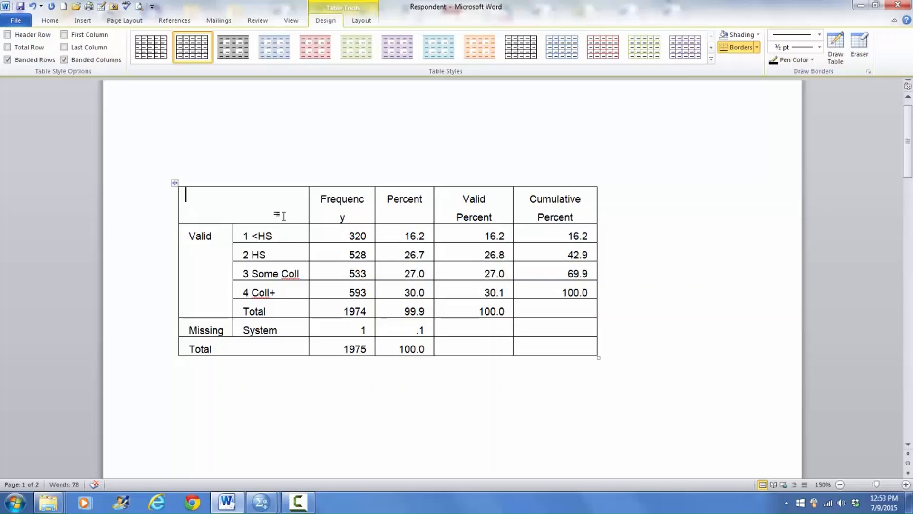
Insert a blank column immediately before the Frequency column.
click(347, 202)
right_click(347, 202)
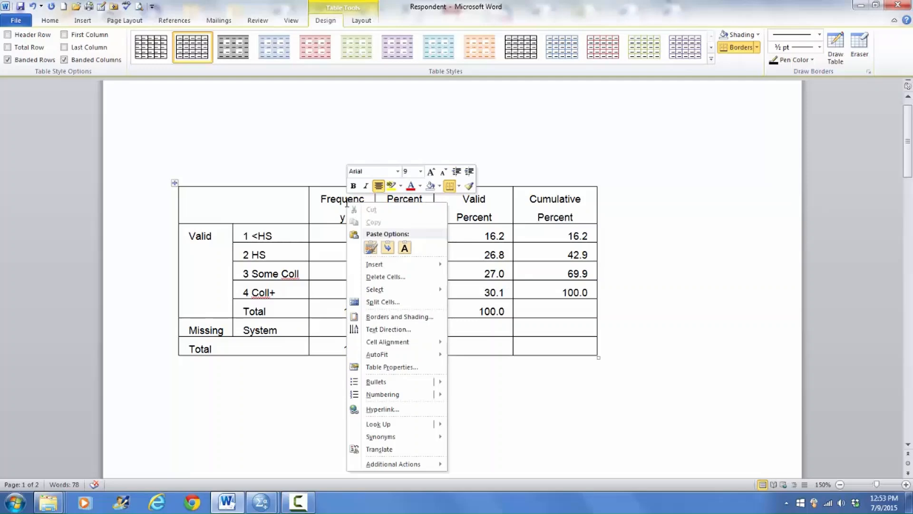
mouse_move(424, 266)
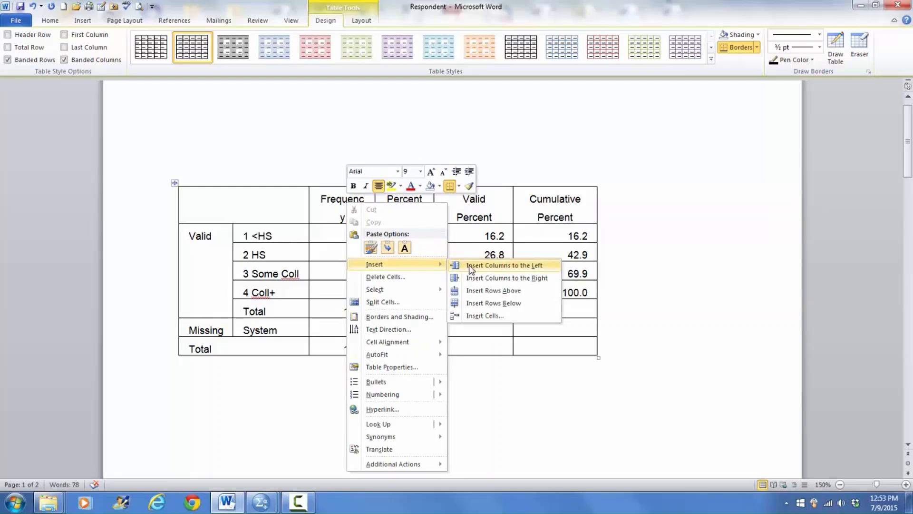
click(504, 265)
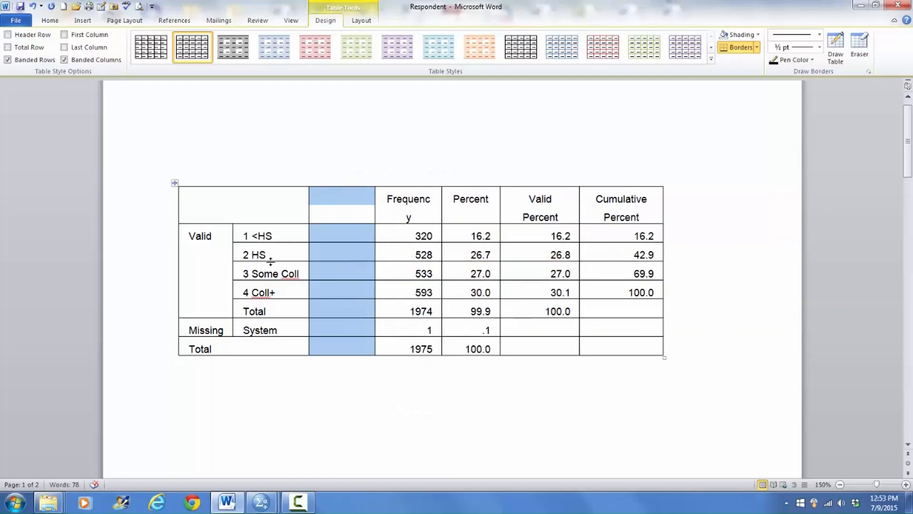
Move the labels from "1 <HS" through "Total" into the blank column, one per existing row, overwriting its cells rather than nesting a table.
click(245, 238)
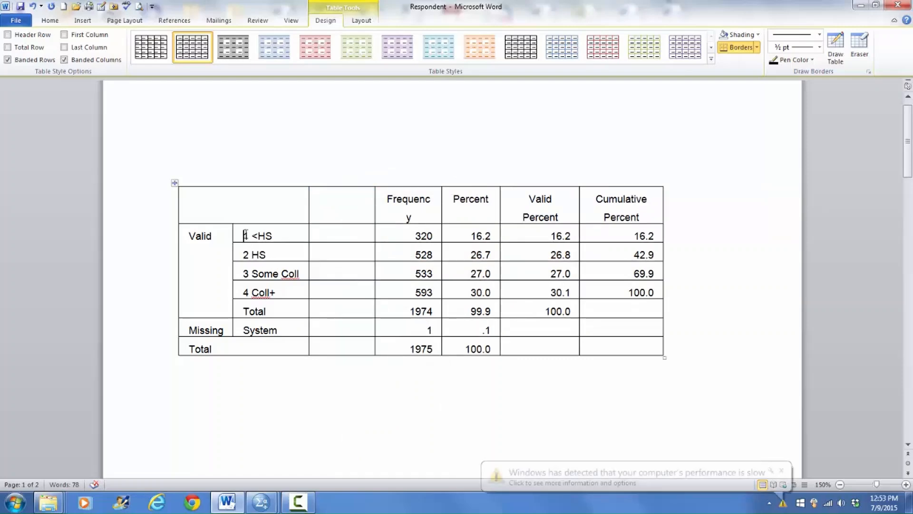
drag(245, 238, 278, 304)
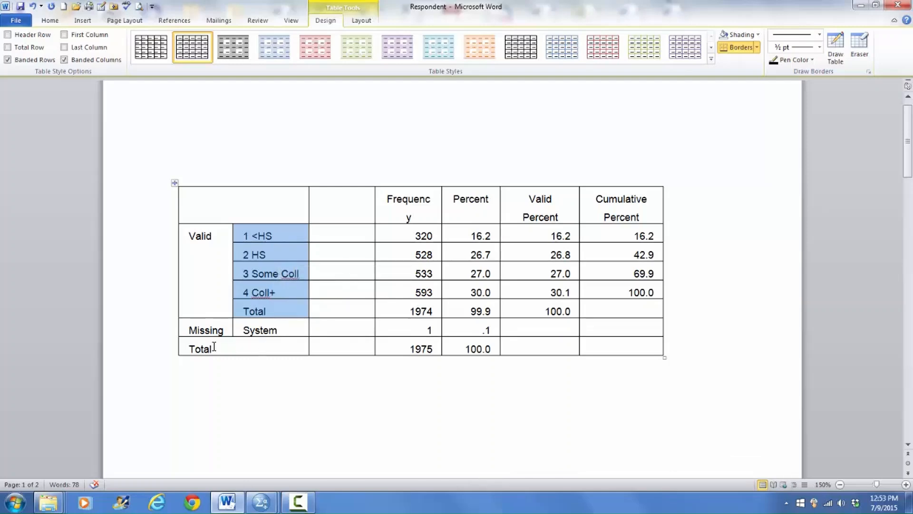
right_click(266, 255)
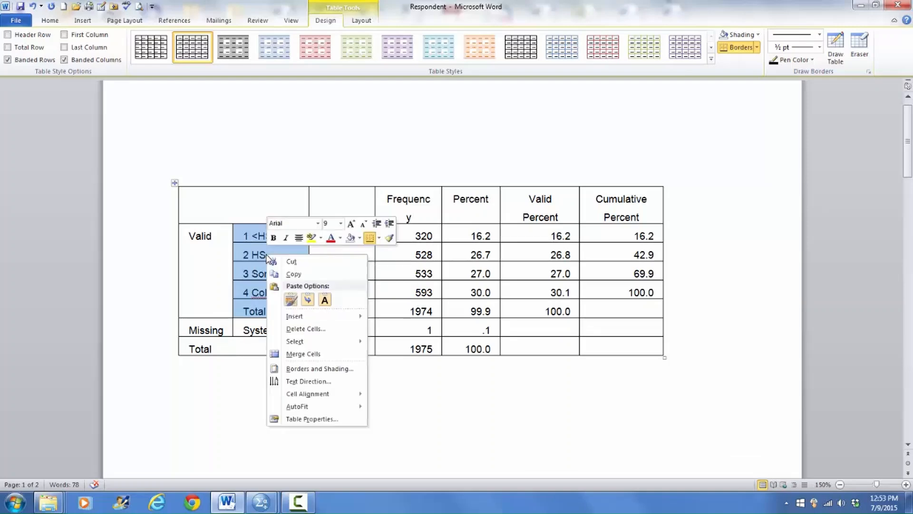
click(279, 262)
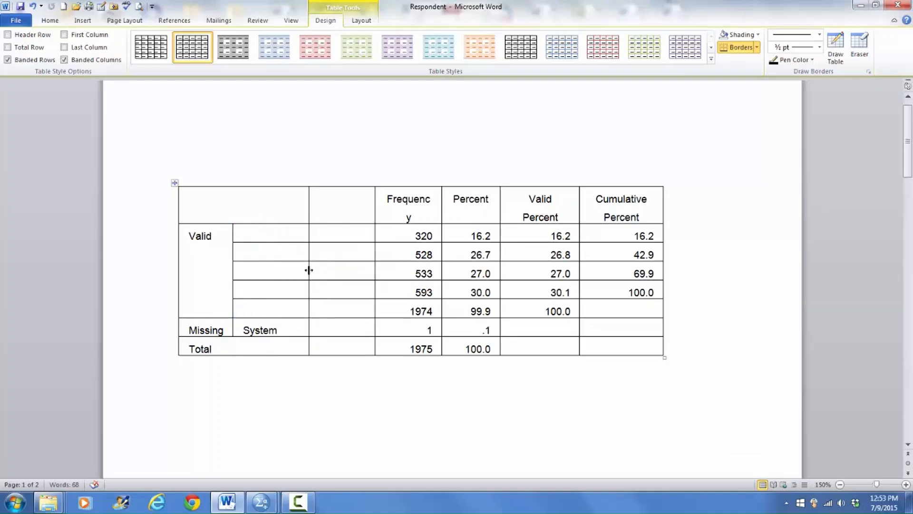
click(333, 234)
right_click(353, 237)
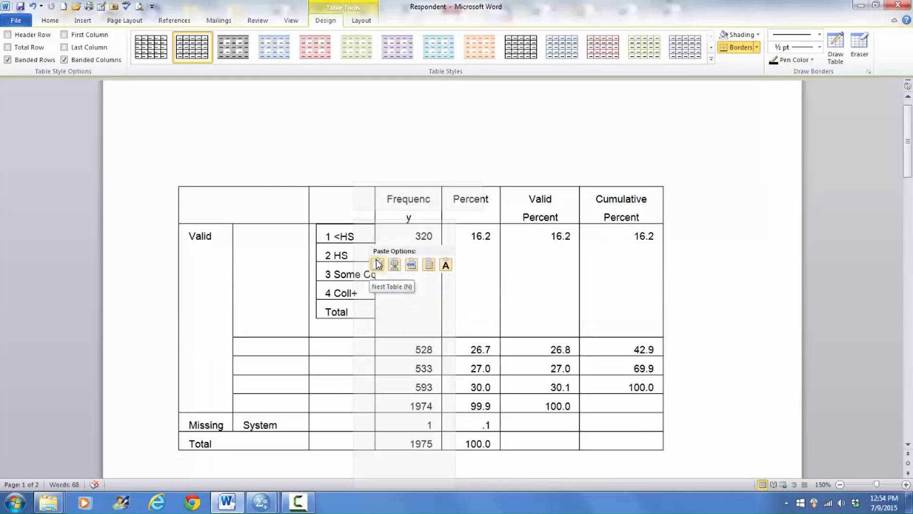
click(428, 267)
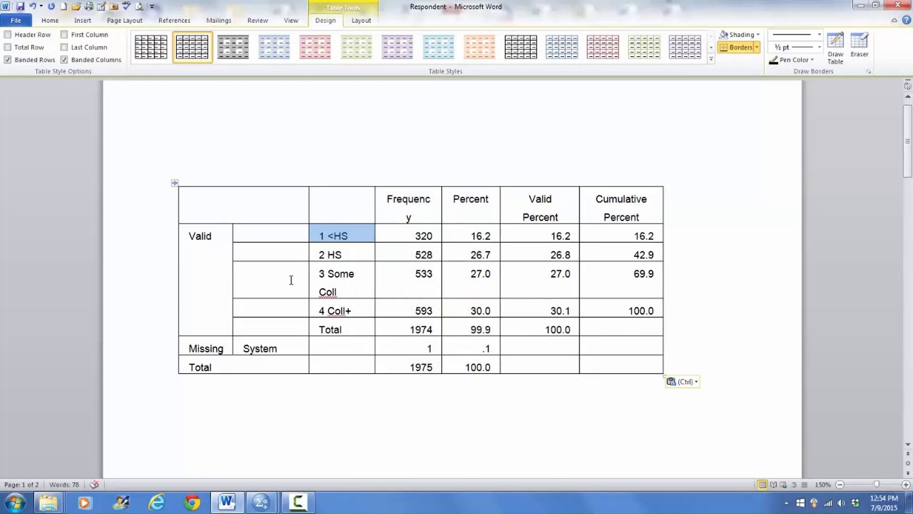
Delete the original label columns containing Valid, Missing, System and the bottom Total label.
click(245, 185)
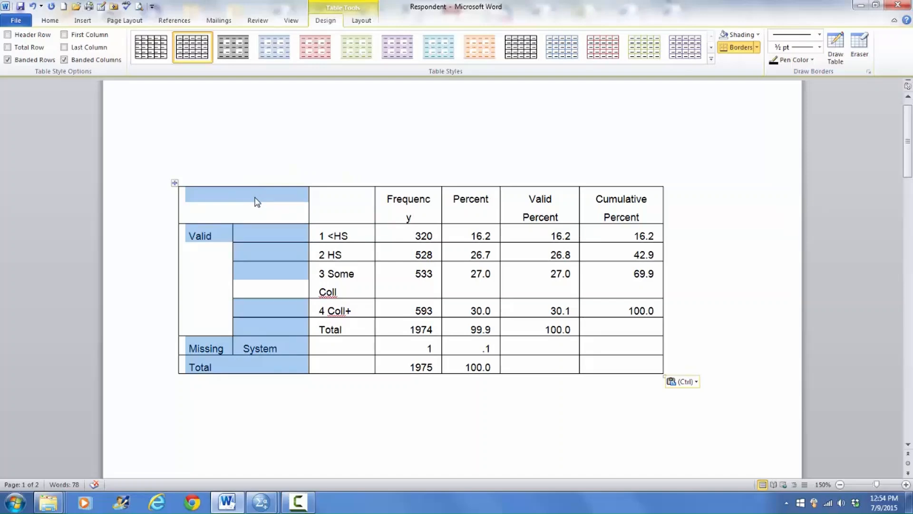
right_click(257, 201)
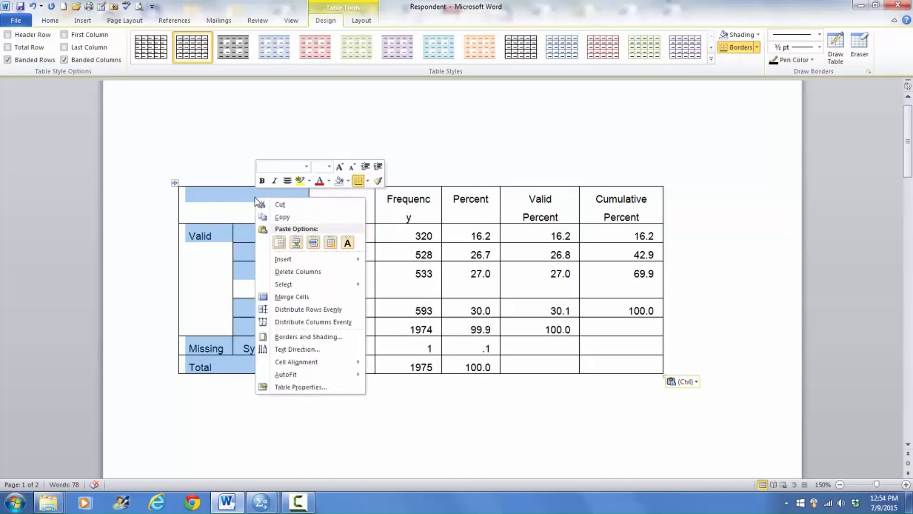
click(293, 276)
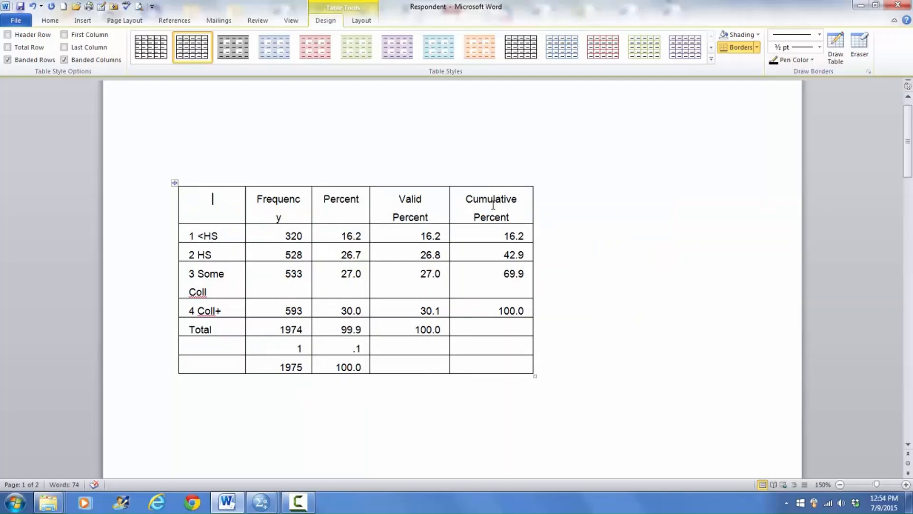
Delete the Percent column between Frequency and Valid Percent.
click(341, 185)
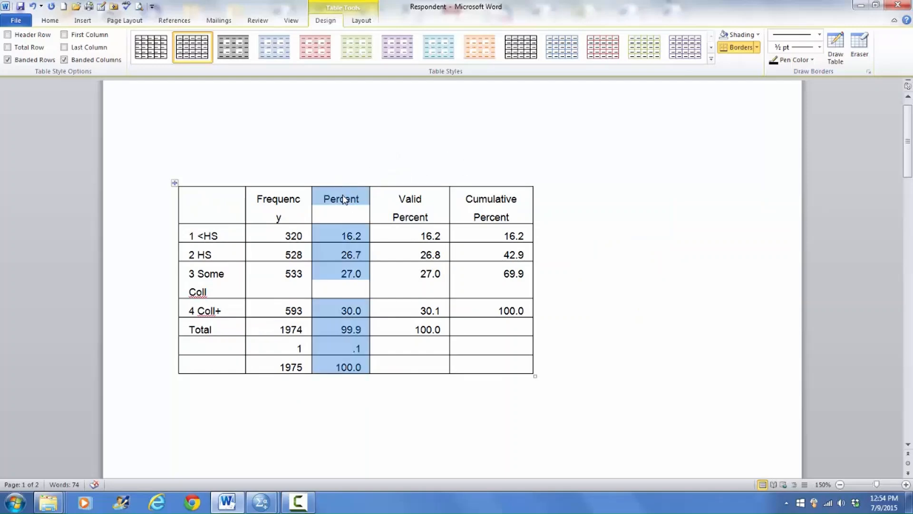
right_click(344, 199)
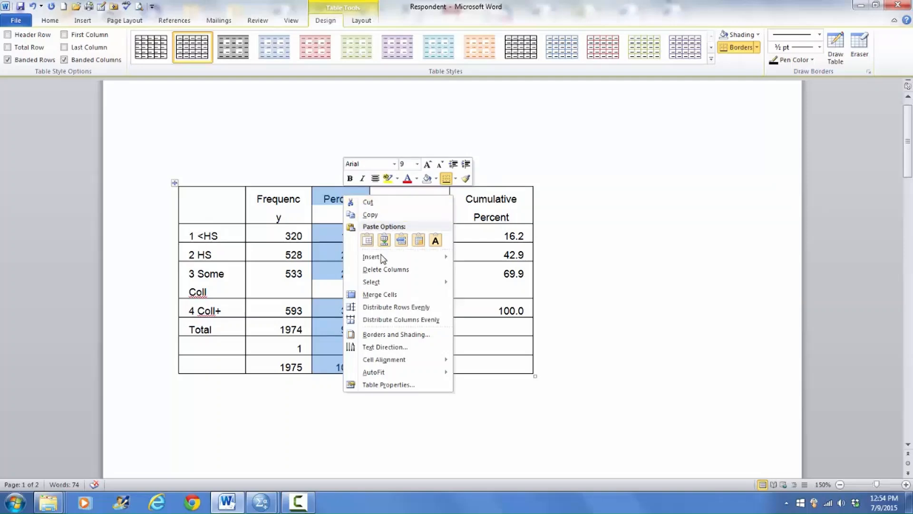
click(383, 270)
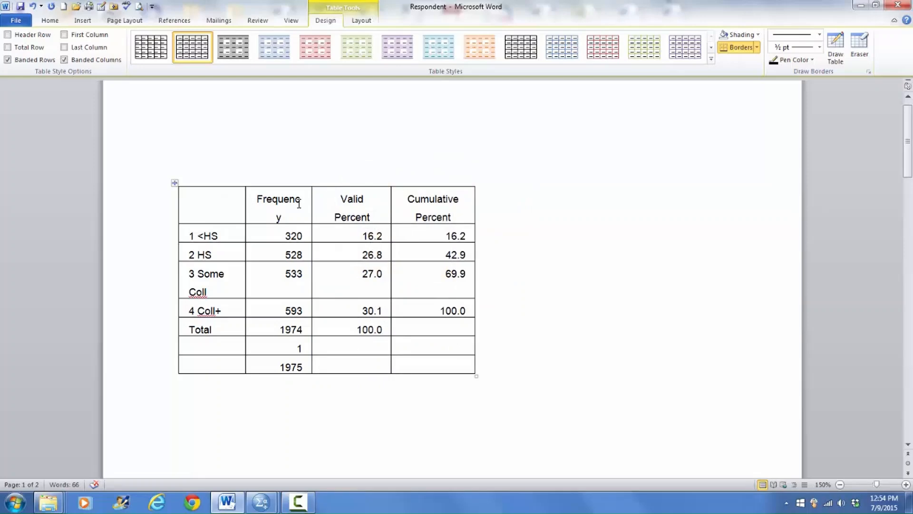
Insert a row above the column headings and merge all its cells into one.
right_click(340, 198)
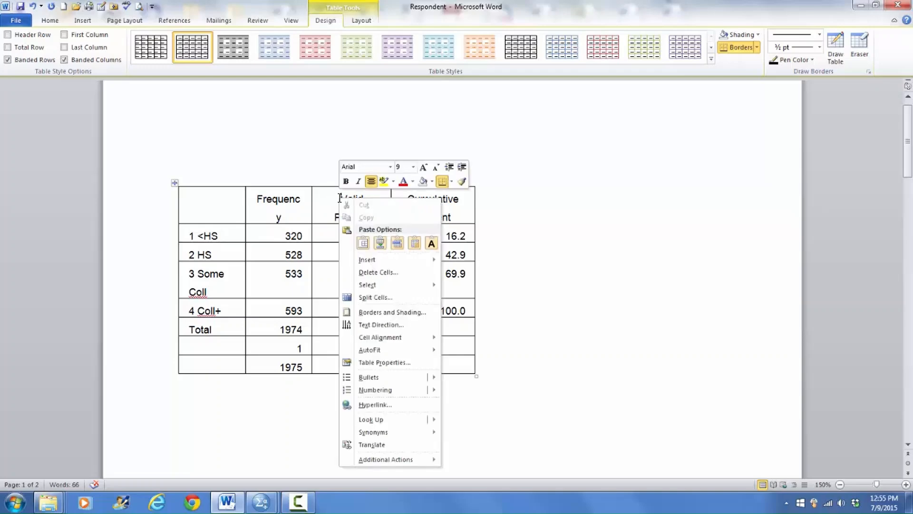
mouse_move(408, 260)
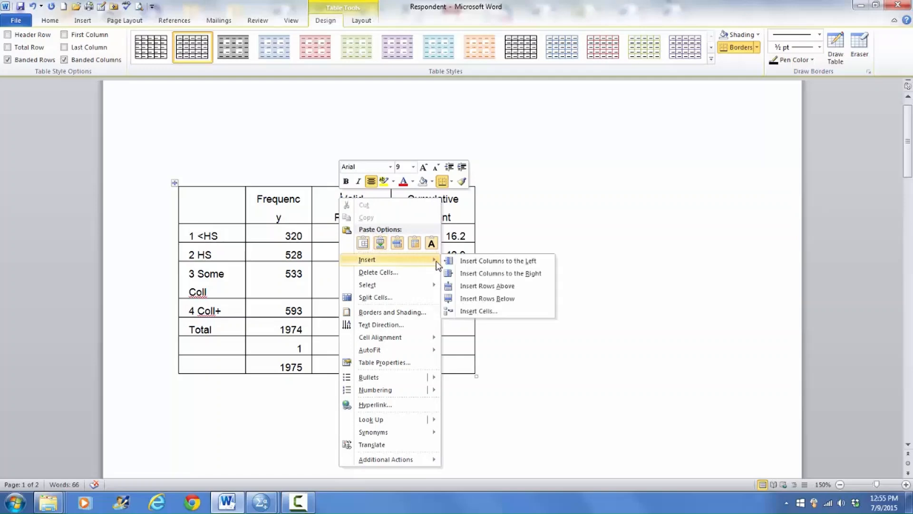
click(459, 286)
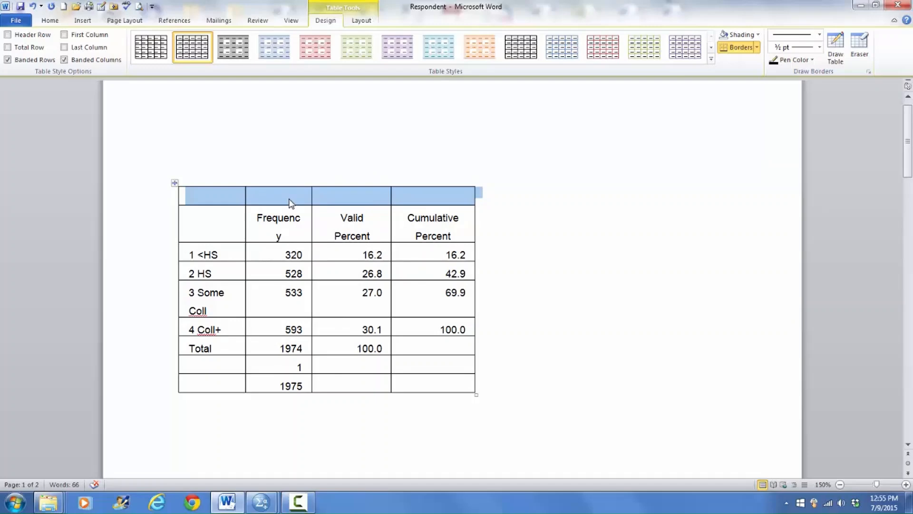
right_click(291, 203)
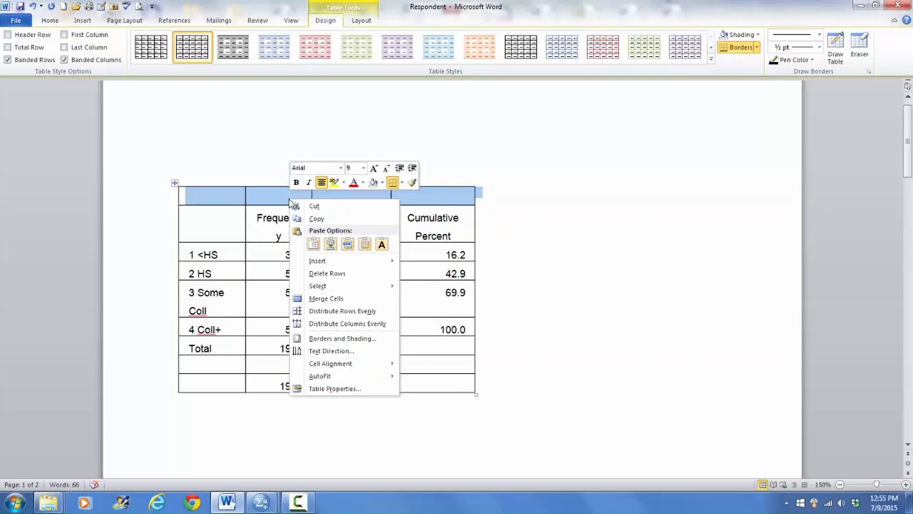
click(318, 300)
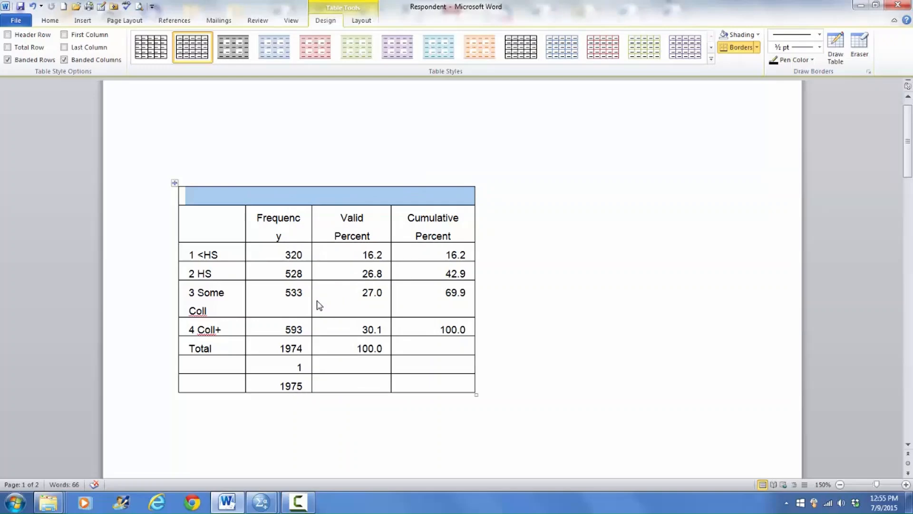
Enter the title "Education Level (GSS 2012)" in the merged top row.
text(Educat)
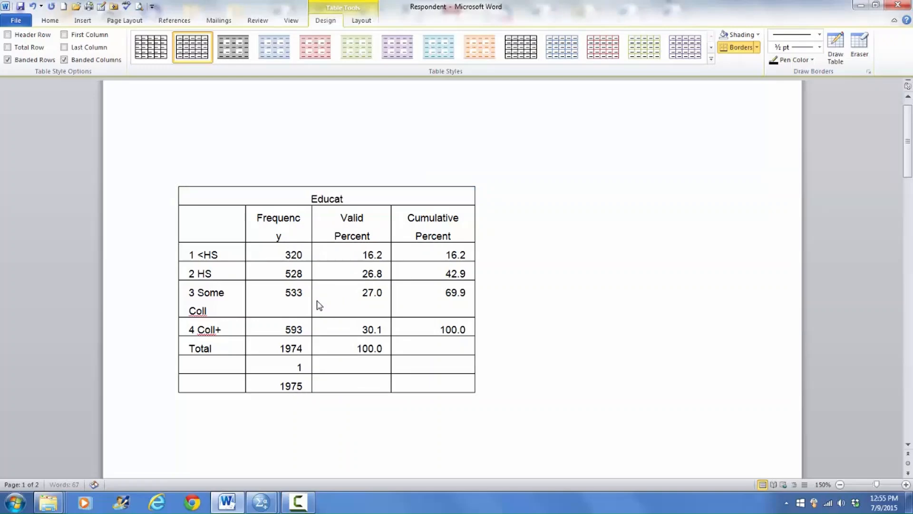
text(ion Level)
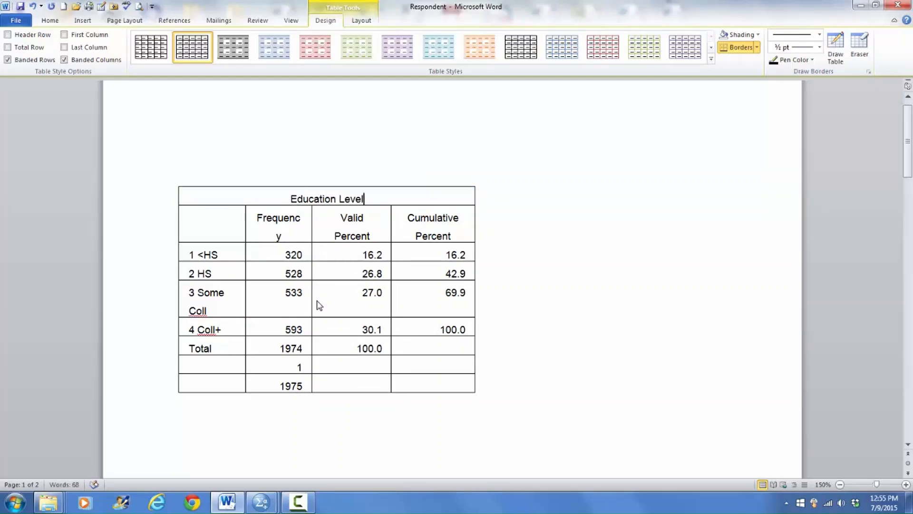
text( (GSS 2)
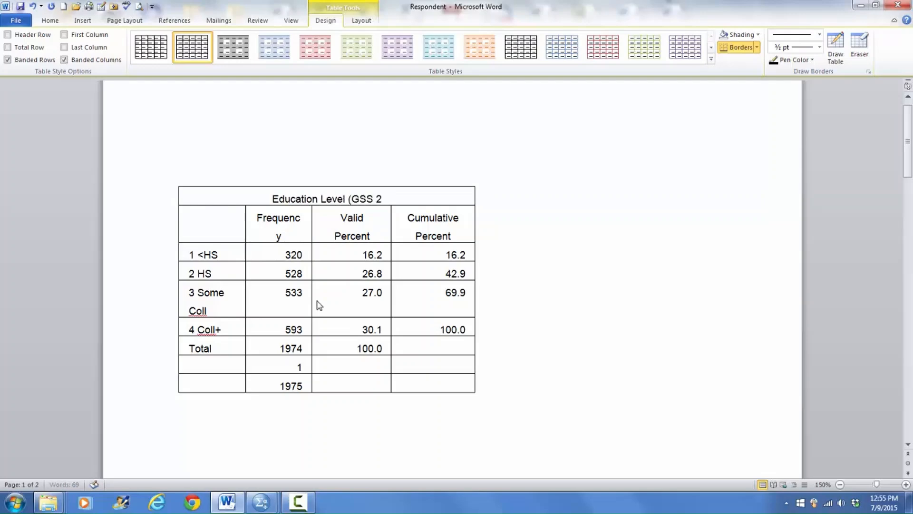
text(012))
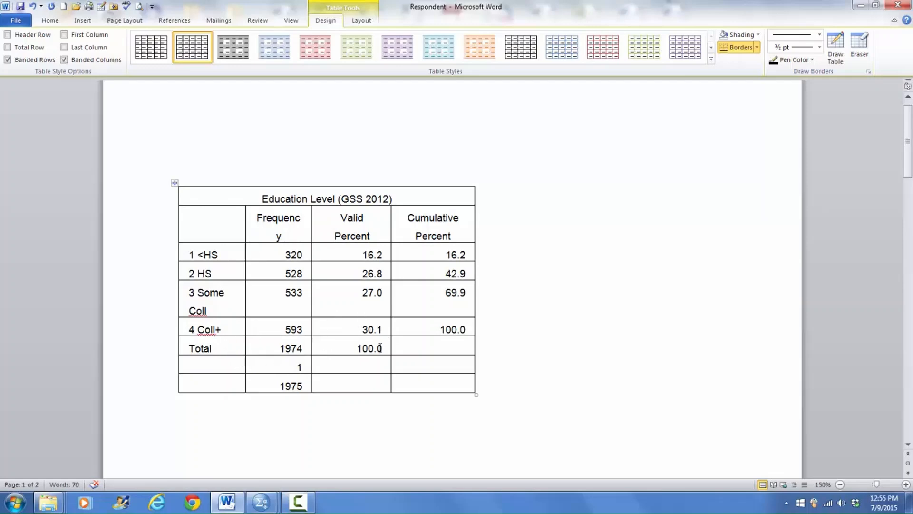
Delete the two entire unlabelled rows below the Total row.
click(233, 366)
drag(233, 365, 233, 383)
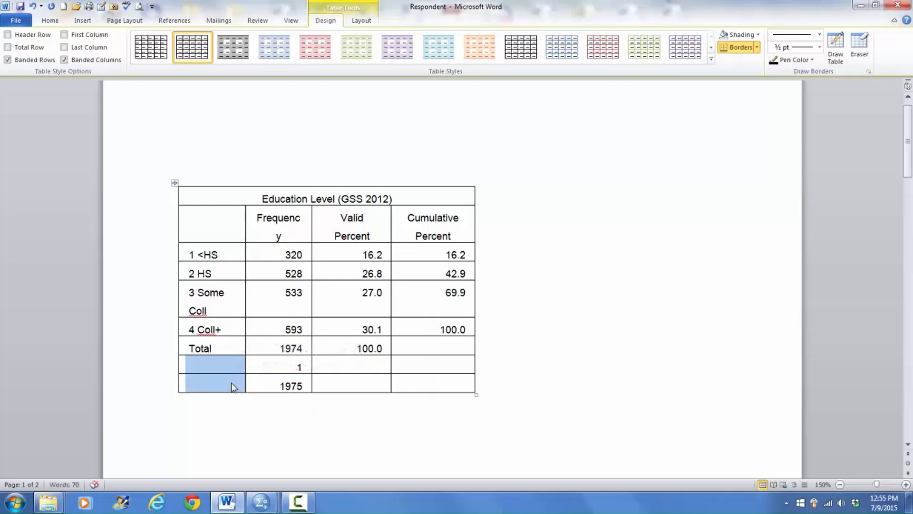
right_click(231, 383)
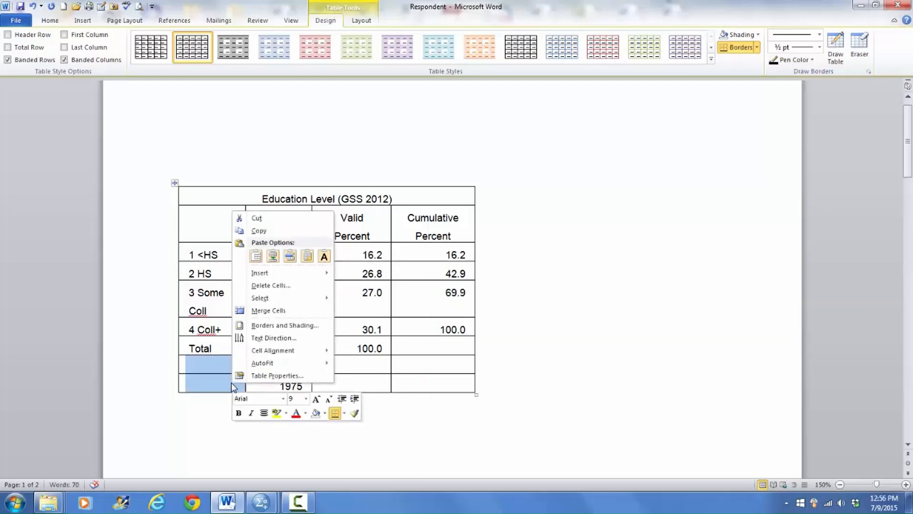
click(271, 286)
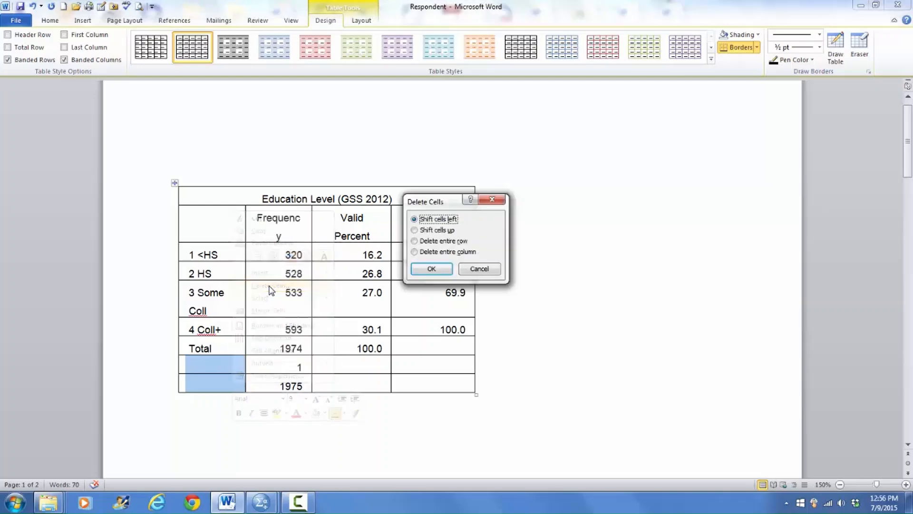
click(417, 242)
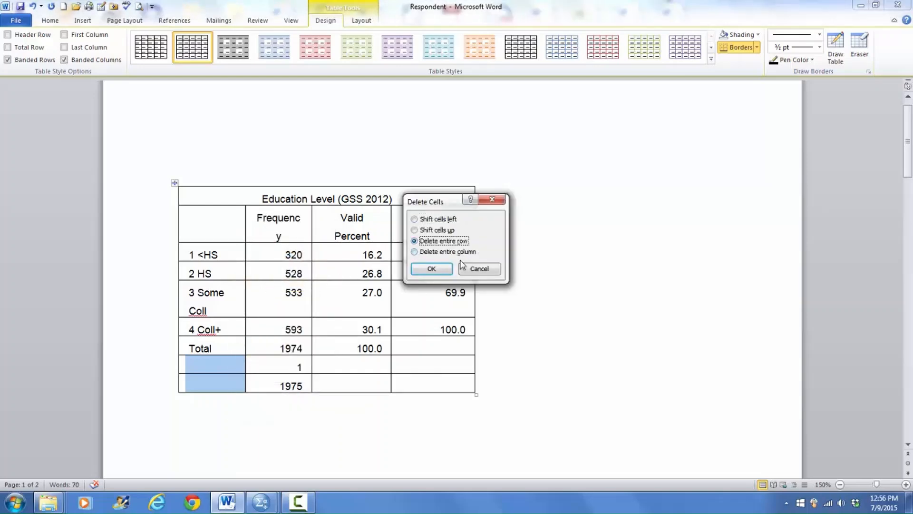
click(442, 274)
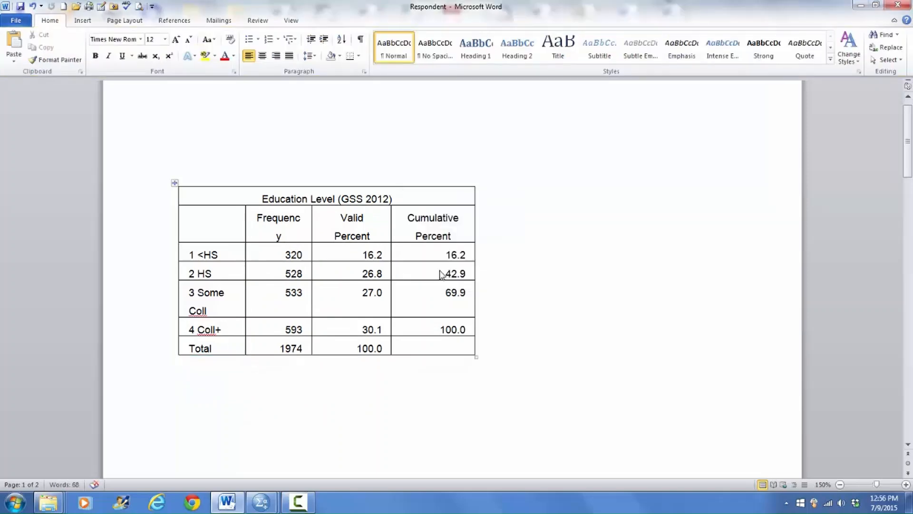
Enter "Education level" in the empty heading cell beside Frequency and AutoFit the entire table to its contents.
click(205, 229)
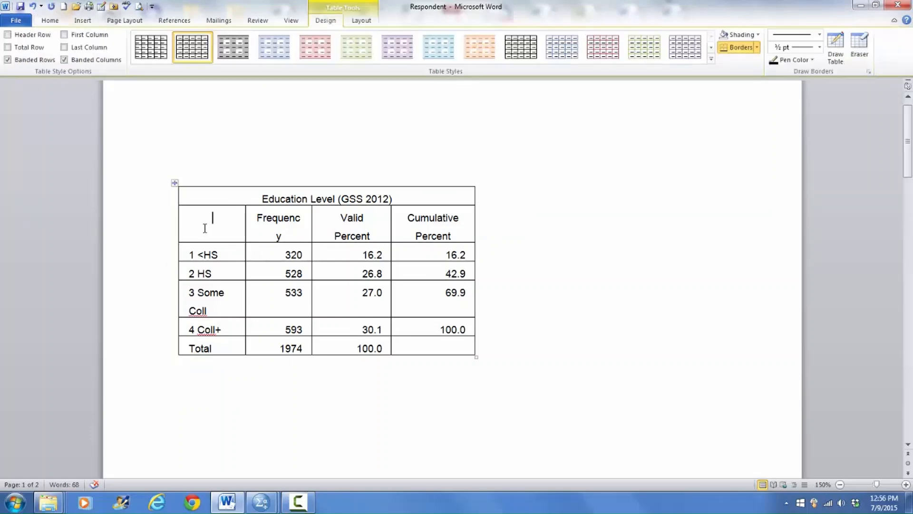
text(Education level)
click(175, 184)
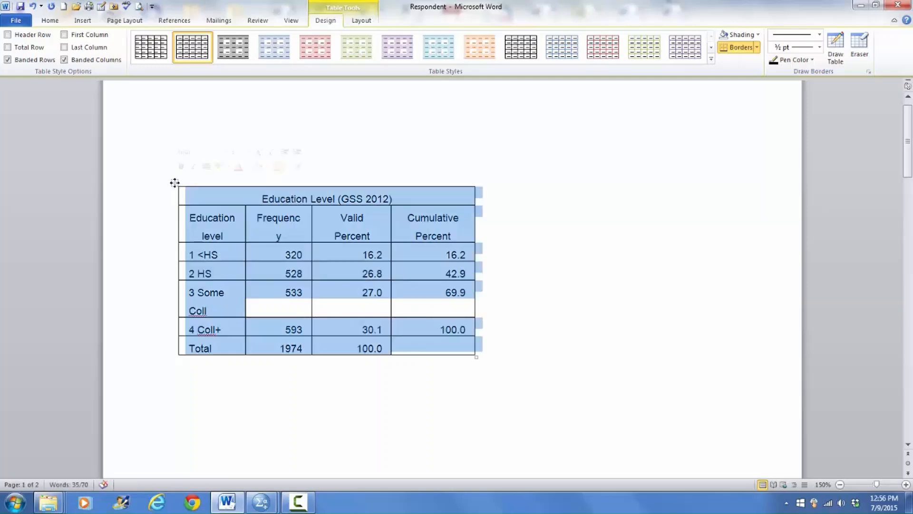
right_click(175, 183)
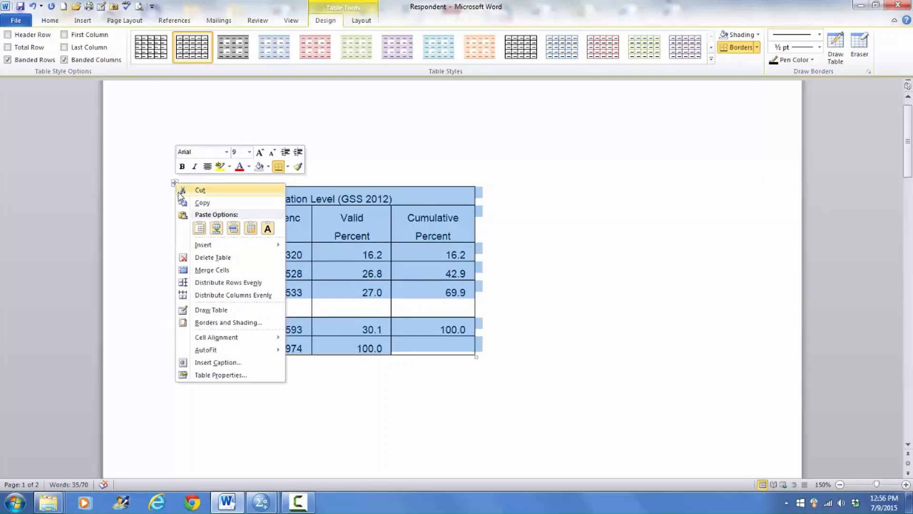
mouse_move(265, 355)
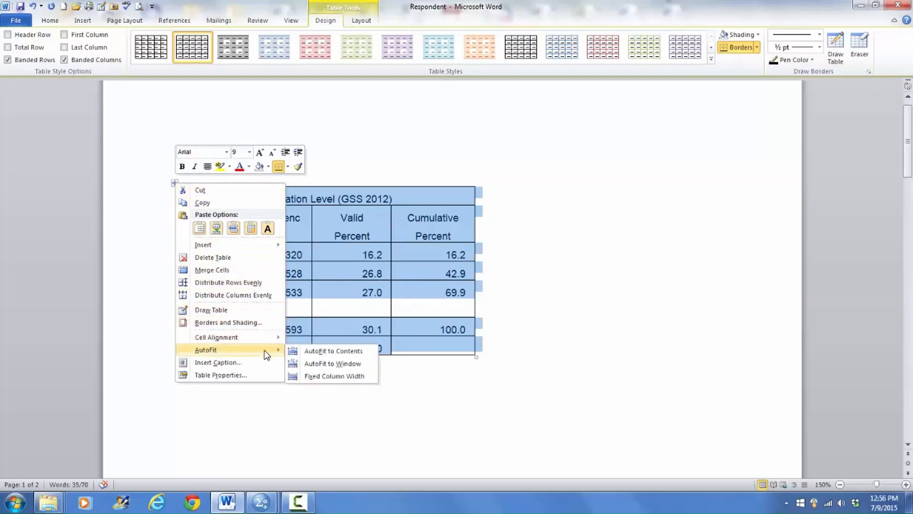
click(328, 352)
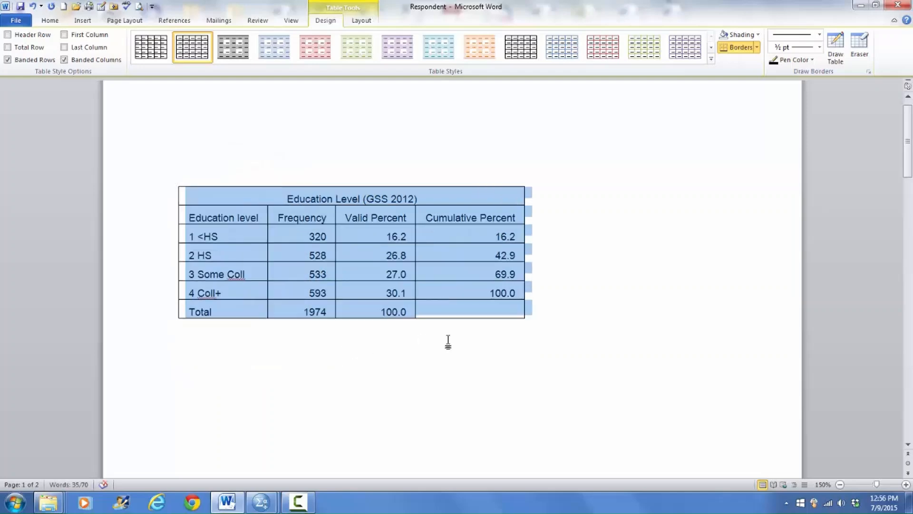
click(290, 259)
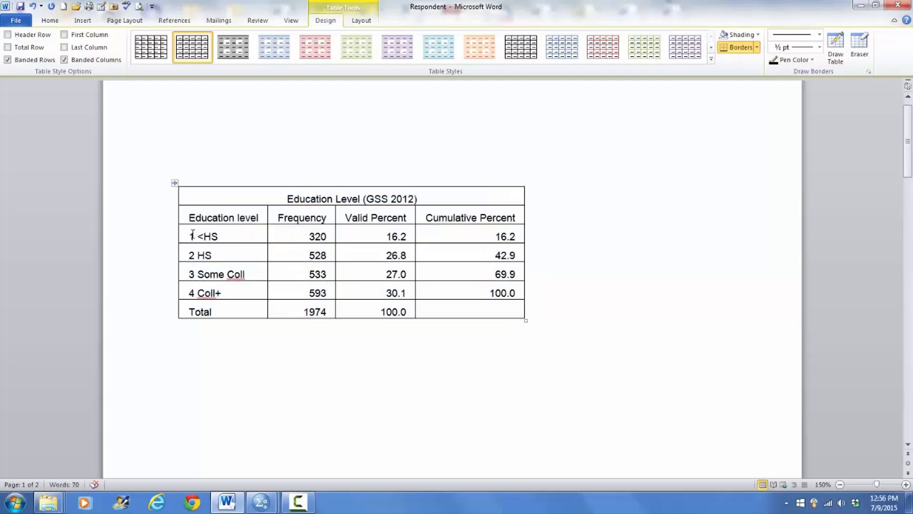
Center the text in all cells from the "1 <HS" row through the Total row.
drag(190, 235, 484, 302)
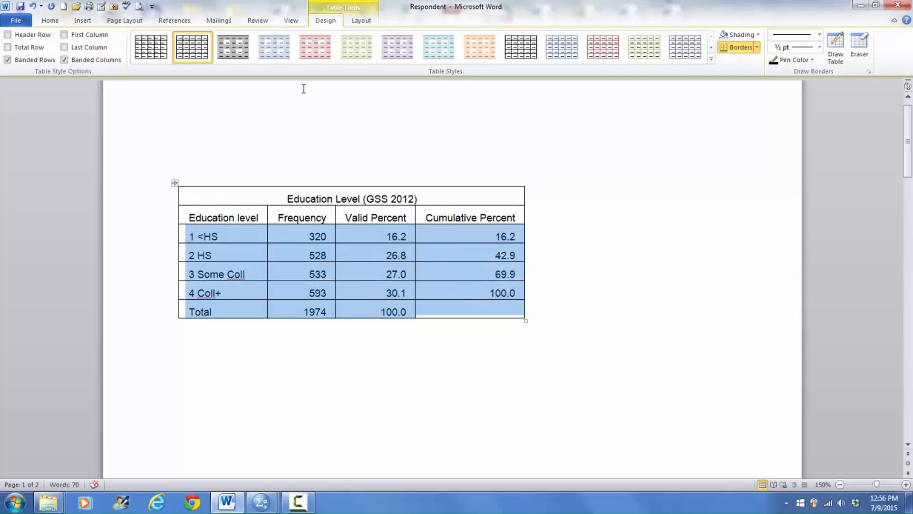
click(50, 20)
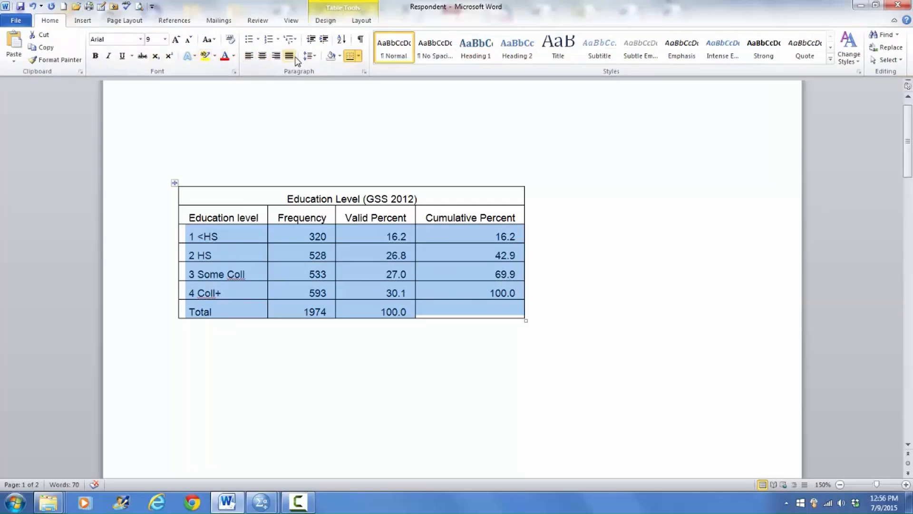
click(262, 57)
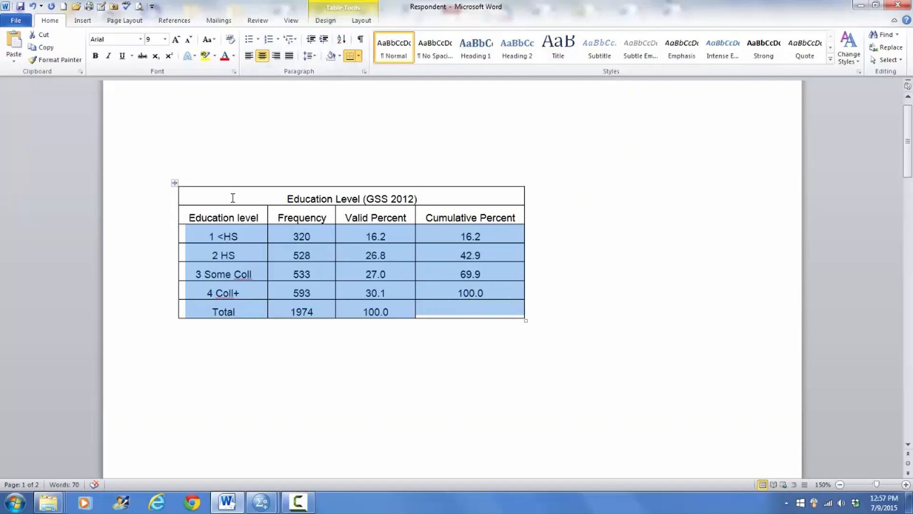
click(201, 195)
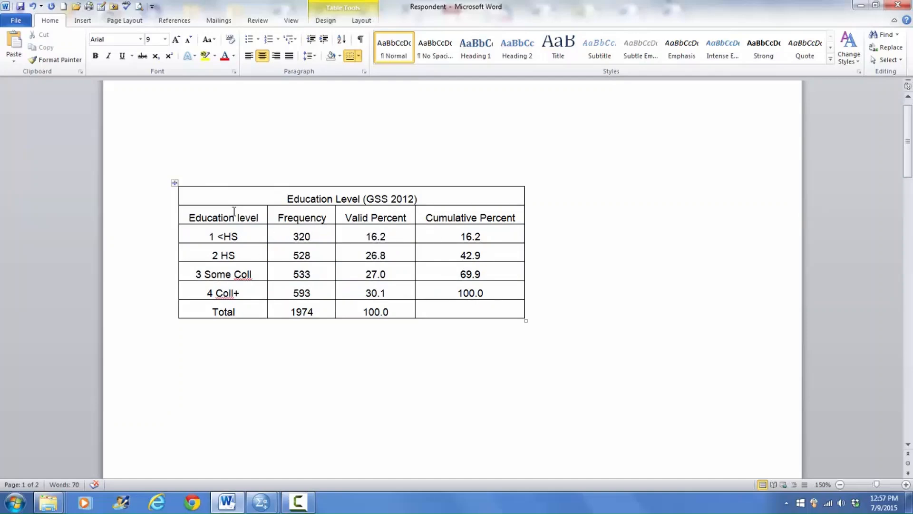
Apply the built-in borderless grey table style with shaded row and column bands to the whole table.
click(175, 185)
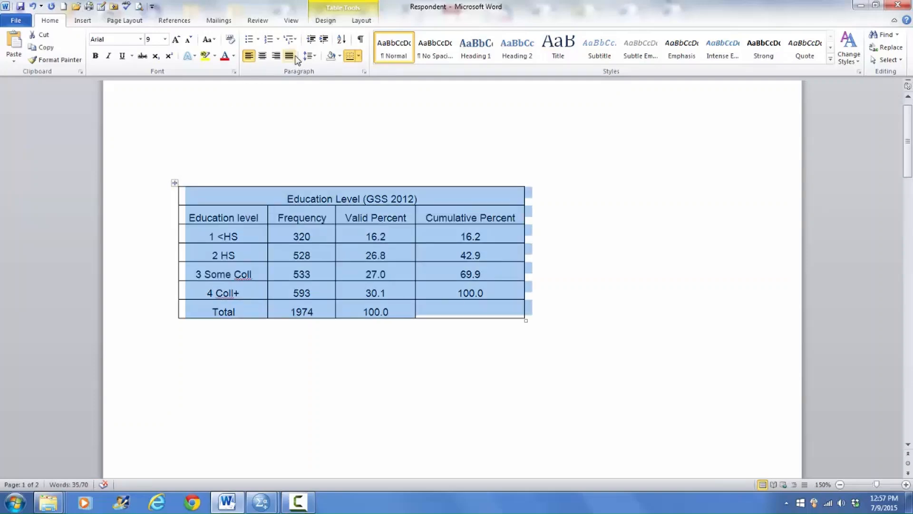
click(327, 24)
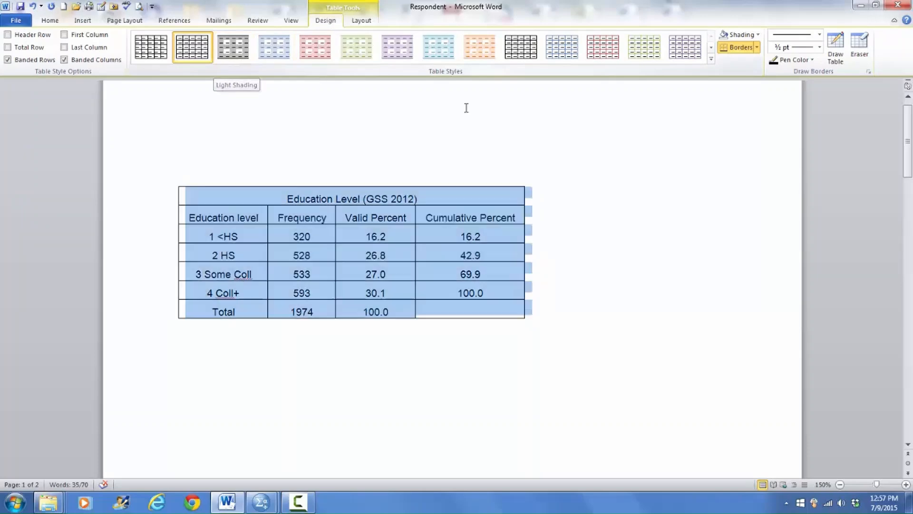
click(711, 59)
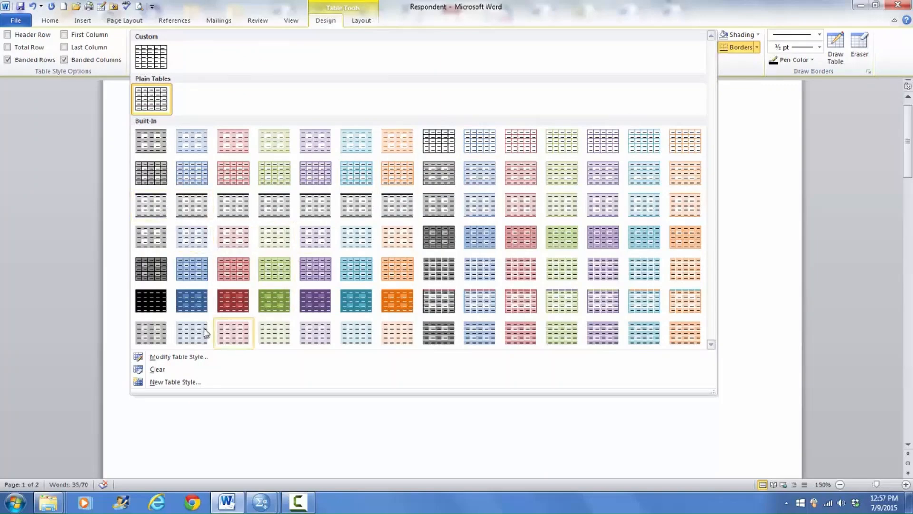
click(152, 333)
click(576, 386)
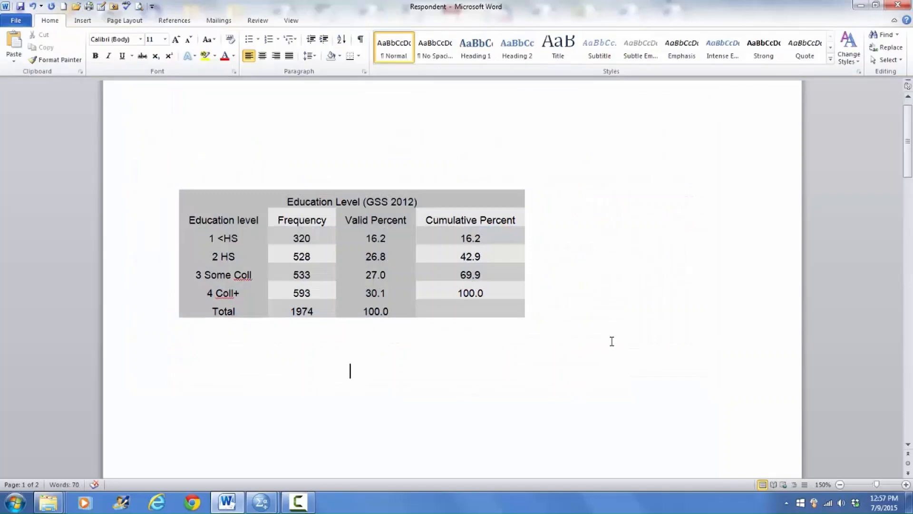